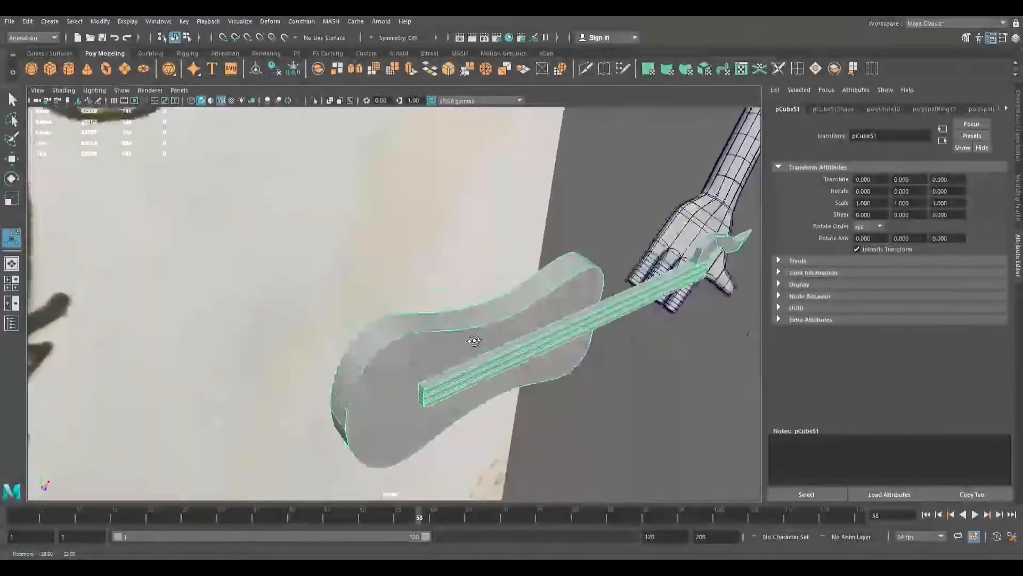
# - Extrude a side face at the inward curve of the guitar body's upper edge by about 0.124 and rotate it about 14.4 degrees
pyautogui.keyDown('alt'); pyautogui.moveTo(439, 342); pyautogui.dragTo(482, 344, button='right'); pyautogui.keyUp('alt')
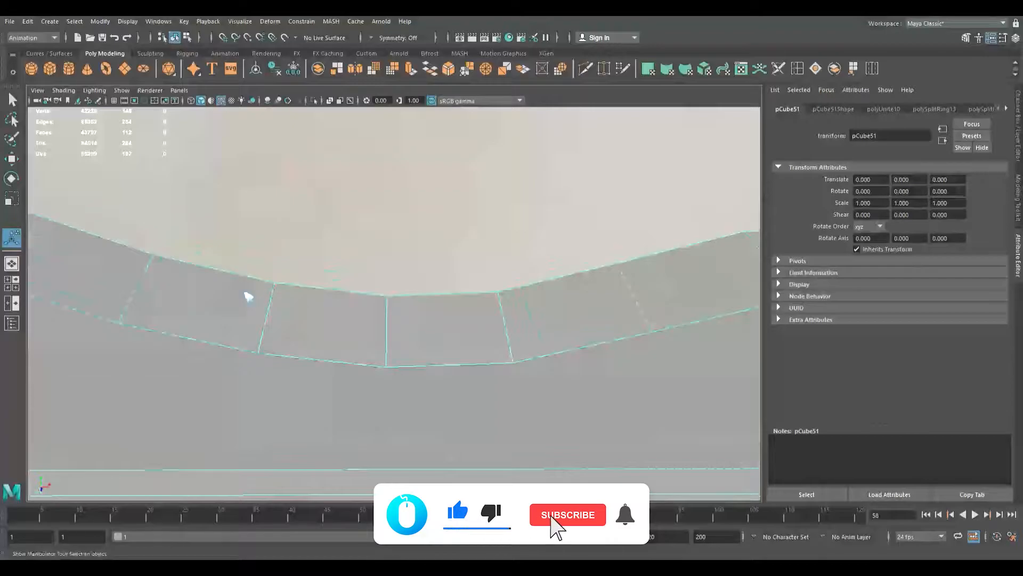
pyautogui.press('q')
pyautogui.click(233, 312)
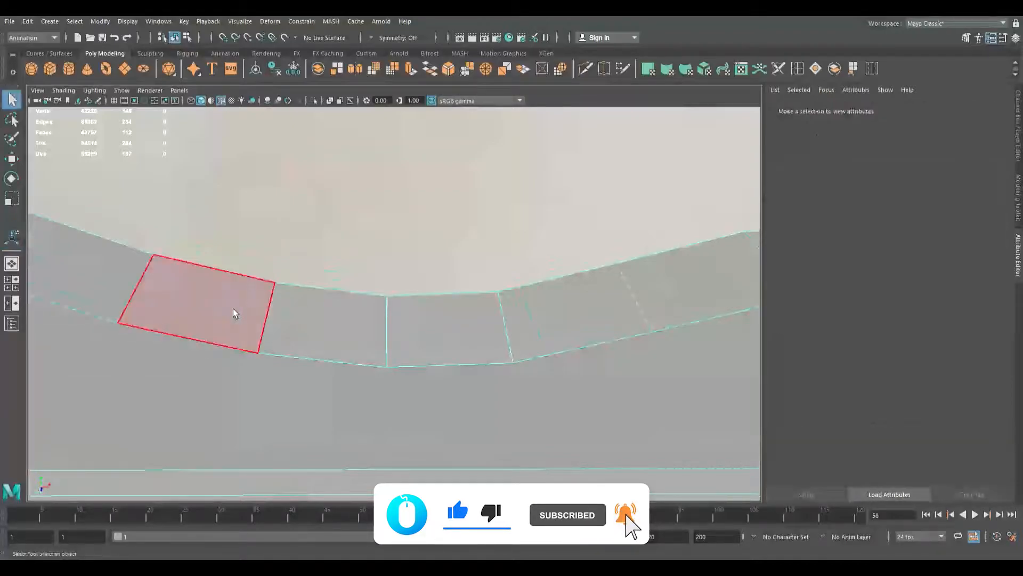
pyautogui.click(235, 314)
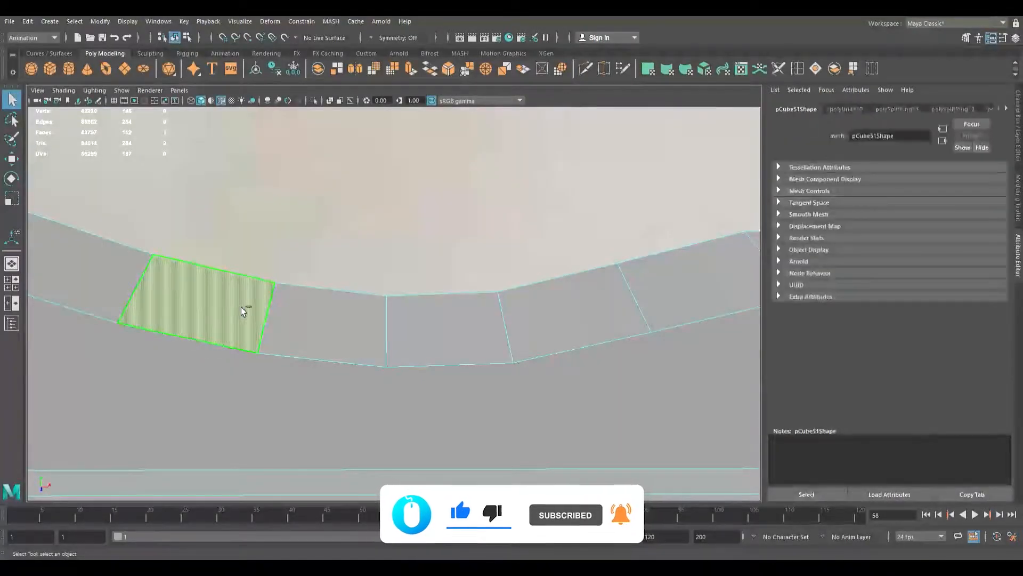
pyautogui.hotkey('ctrl', 'e')
pyautogui.press('space')
pyautogui.press('space')
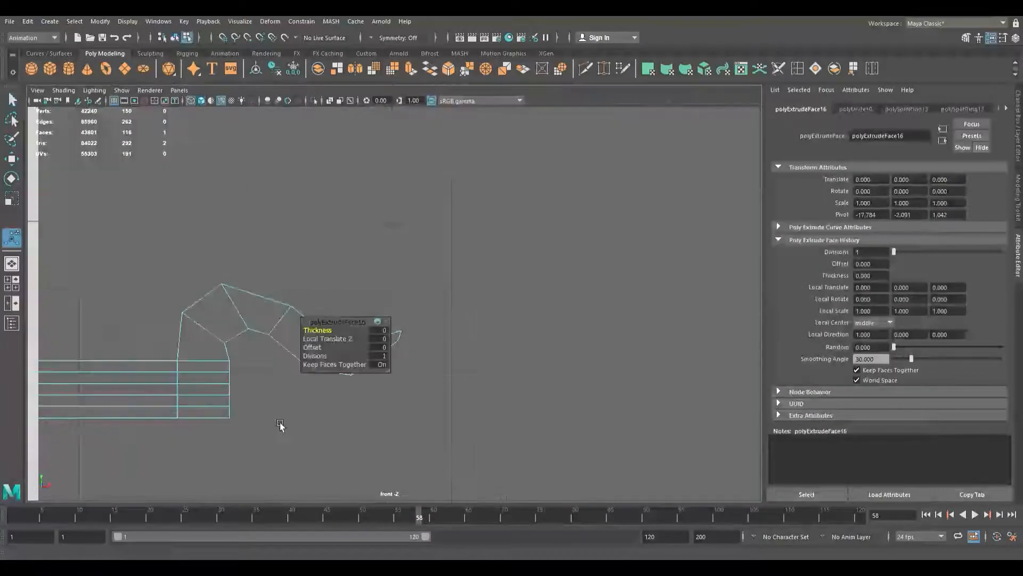
pyautogui.scroll(-10, 298, 419)
pyautogui.keyDown('alt'); pyautogui.moveTo(336, 410); pyautogui.dragTo(452, 443, button='middle'); pyautogui.keyUp('alt')
pyautogui.scroll(5, 476, 389)
pyautogui.scroll(3, 476, 390)
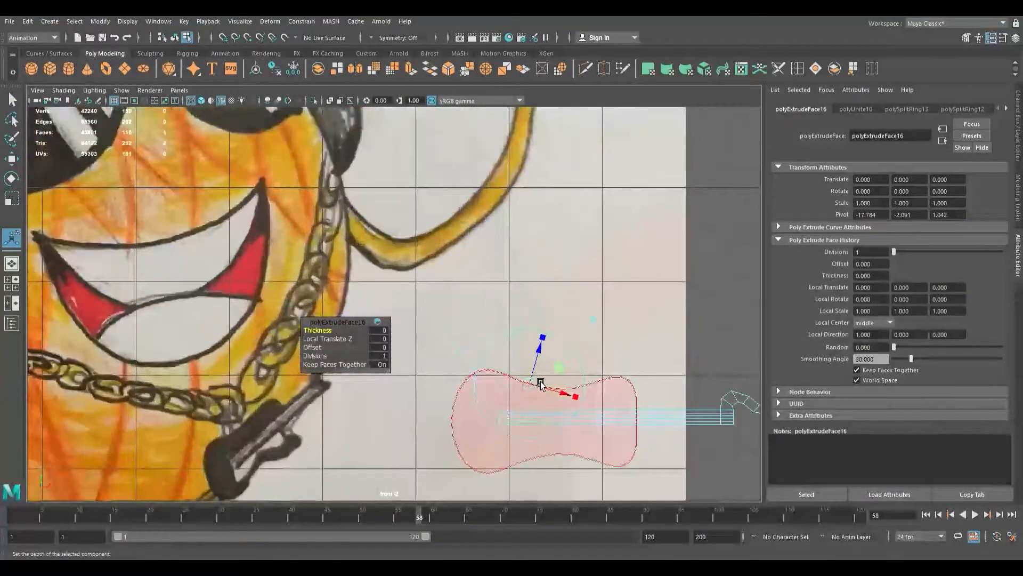
pyautogui.keyDown('alt'); pyautogui.moveTo(543, 384); pyautogui.dragTo(462, 348, button='middle'); pyautogui.keyUp('alt')
pyautogui.scroll(2, 521, 354)
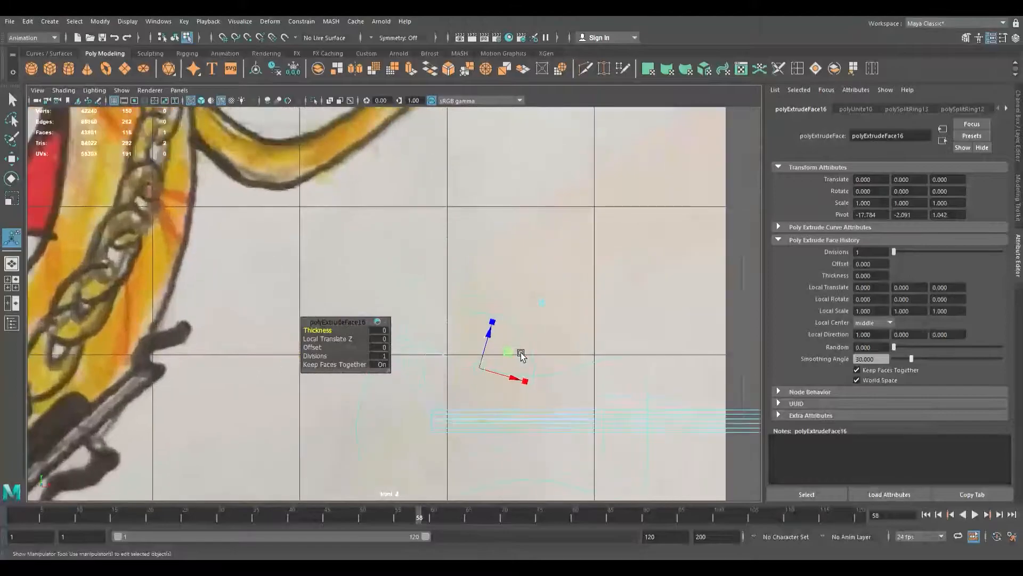
pyautogui.scroll(-5, 522, 355)
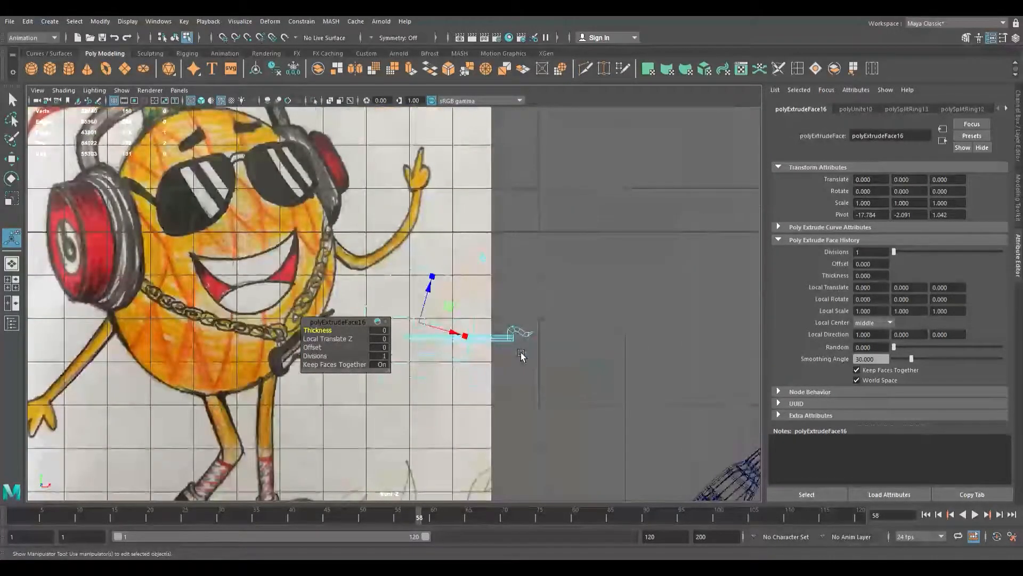
pyautogui.scroll(8, 521, 355)
pyautogui.keyDown('alt'); pyautogui.moveTo(567, 390); pyautogui.dragTo(469, 351, button='middle'); pyautogui.keyUp('alt')
pyautogui.moveTo(468, 351); pyautogui.dragTo(522, 331)
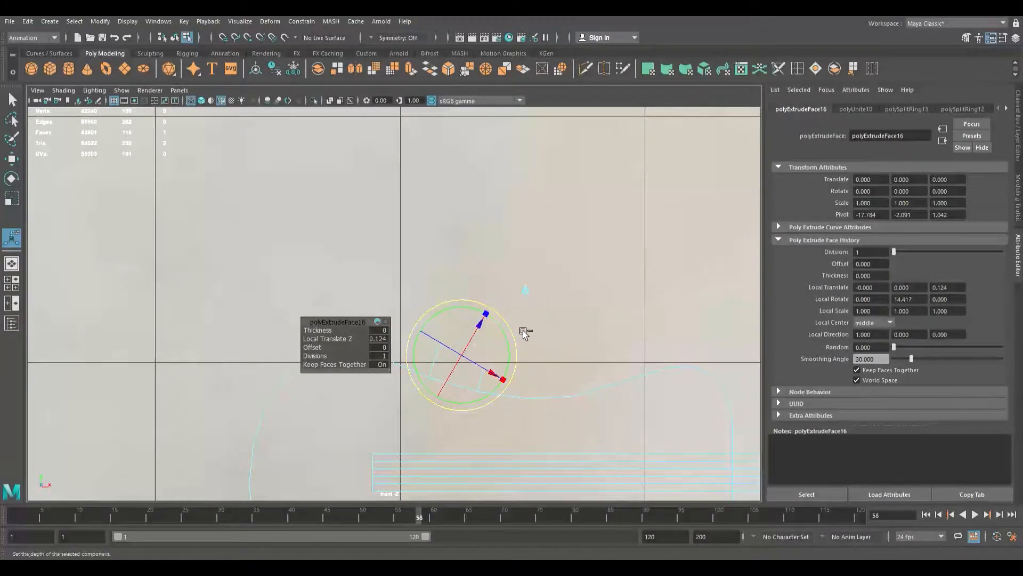
# - Extrude the face again by about 0.152, rotate it about 22.2 degrees, and nudge it towards the guitar body
pyautogui.hotkey('ctrl', 'e')
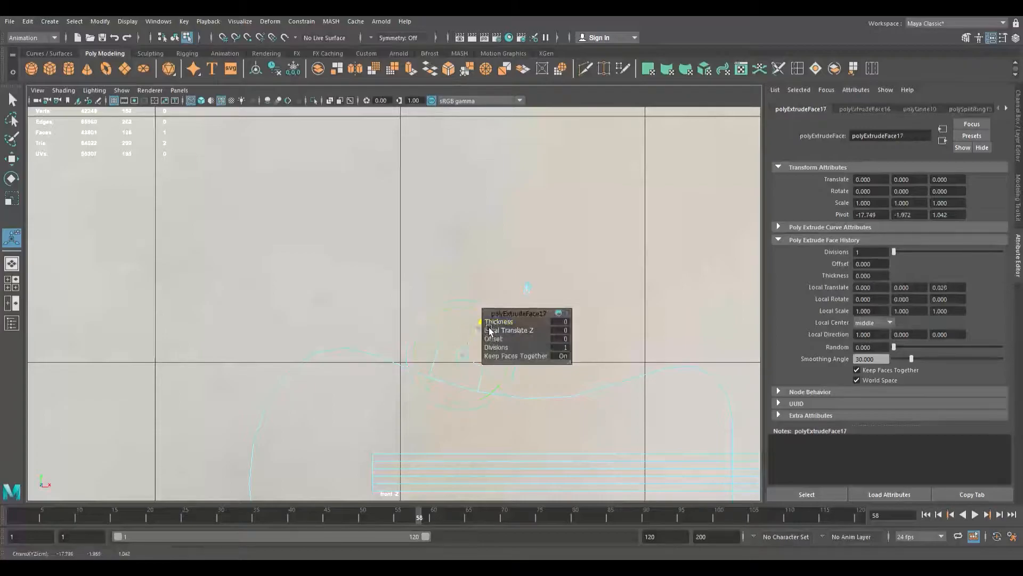
pyautogui.moveTo(502, 313); pyautogui.dragTo(539, 305)
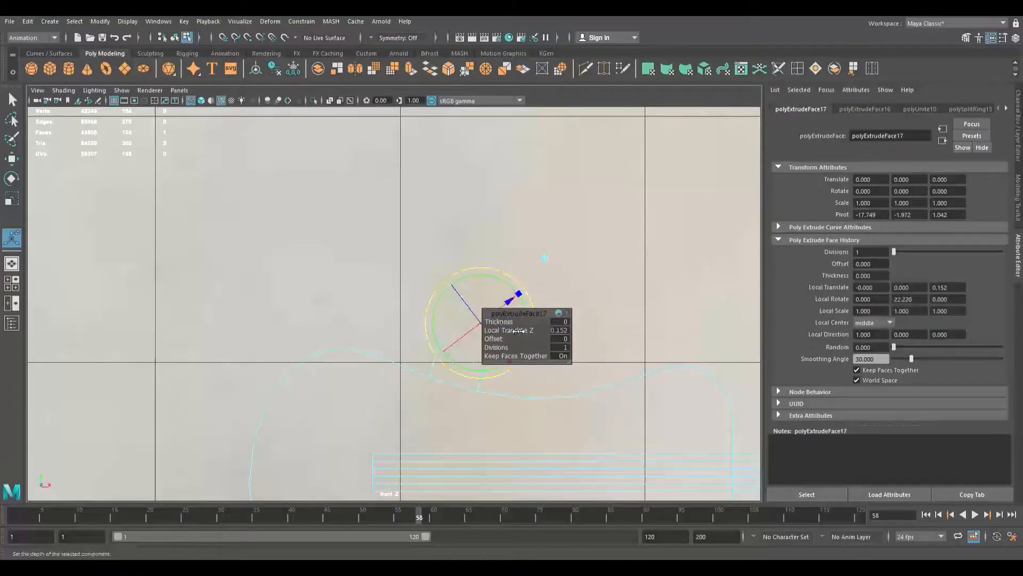
pyautogui.click(535, 324)
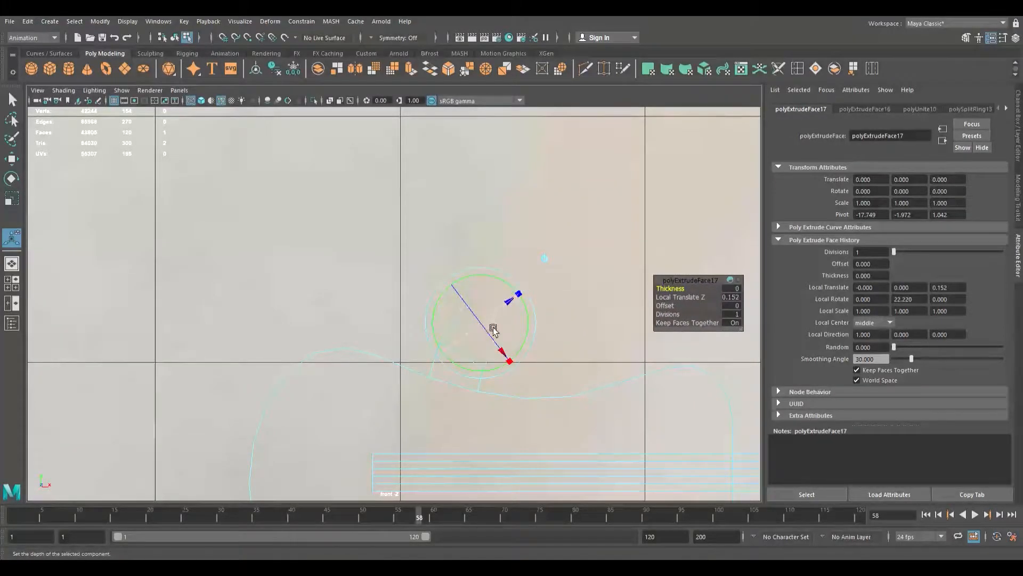
pyautogui.press('w')
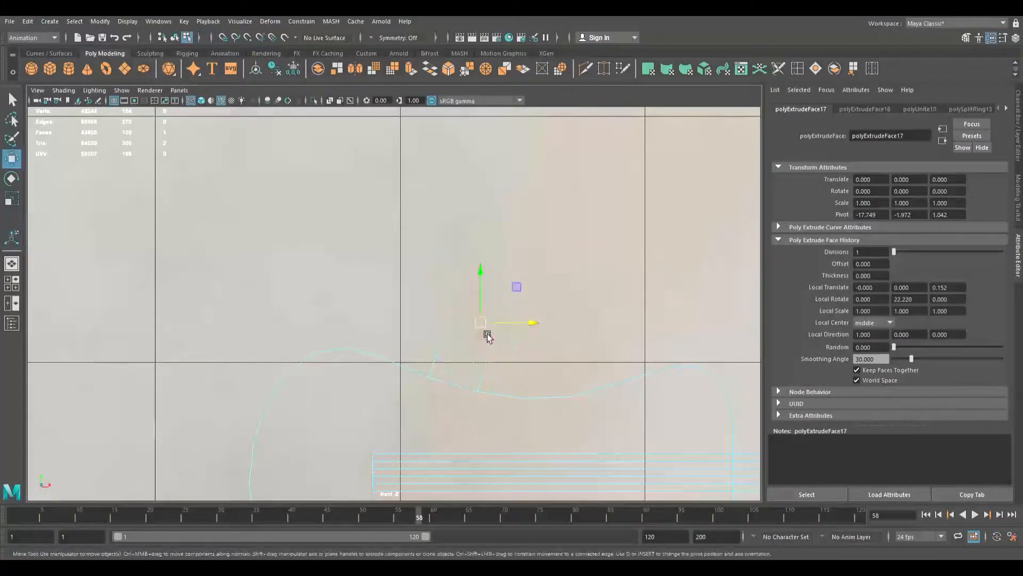
pyautogui.moveTo(497, 328); pyautogui.dragTo(497, 331)
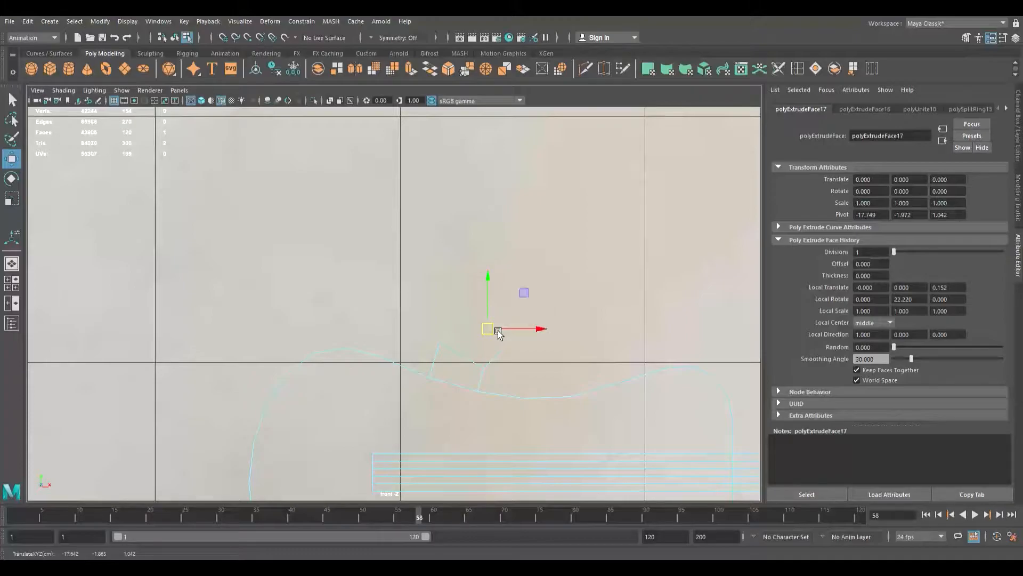
# - Extrude a third segment towards the neck side and rotate its end face to form the top of the arch
pyautogui.hotkey('ctrl', 'e')
pyautogui.moveTo(496, 331); pyautogui.dragTo(540, 326)
pyautogui.moveTo(572, 278); pyautogui.dragTo(543, 292)
pyautogui.press('r')
# - Extrude a fourth segment, rotated about -32.1 degrees, and move its end face down towards the body
pyautogui.hotkey('ctrl', 'e')
pyautogui.click(568, 285)
pyautogui.moveTo(573, 285); pyautogui.dragTo(587, 304)
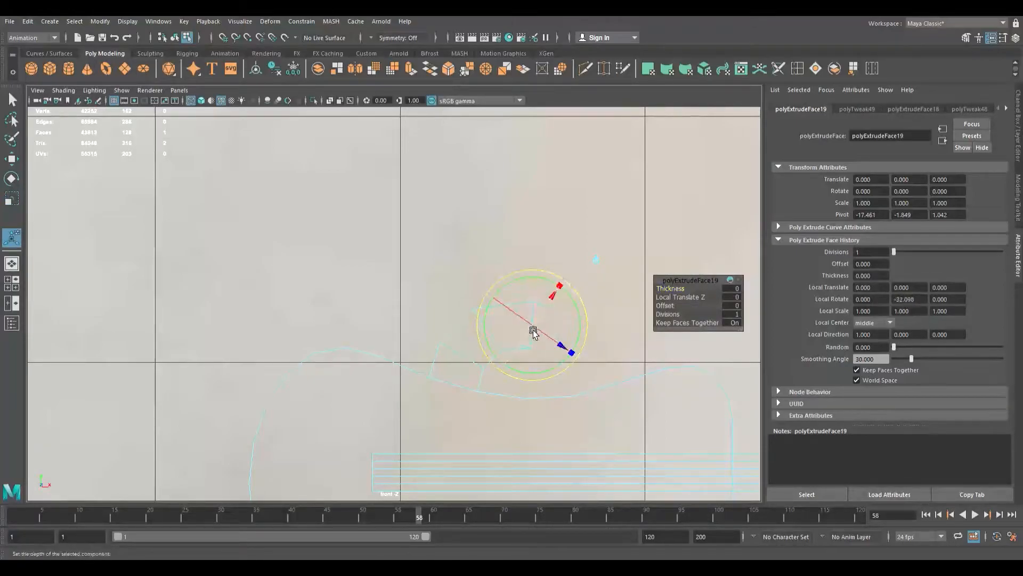
pyautogui.press('w')
pyautogui.moveTo(542, 334); pyautogui.dragTo(580, 345)
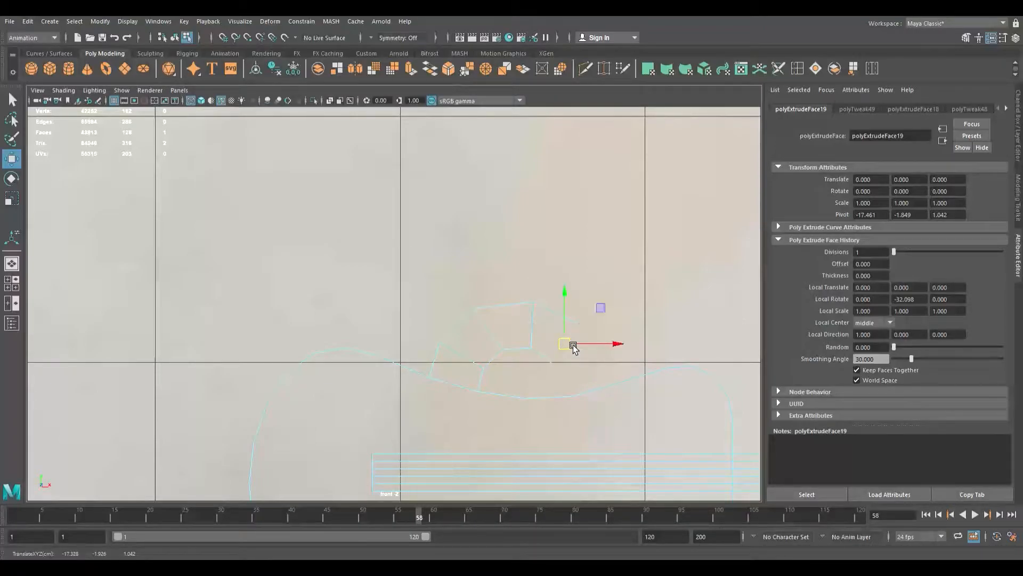
pyautogui.moveTo(576, 342); pyautogui.dragTo(579, 341)
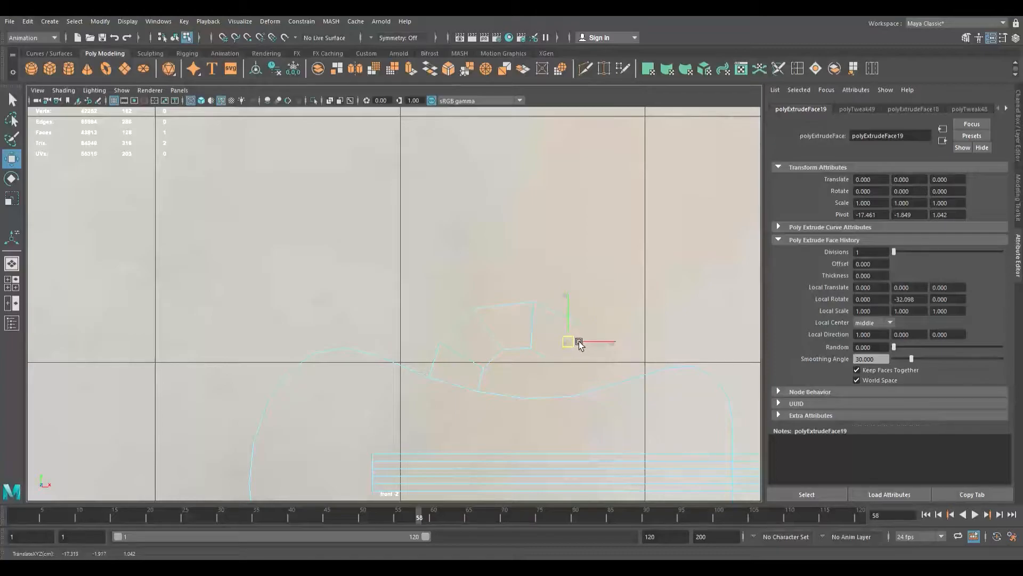
# - Extrude the arch's last segment by about 0.147, rotate it about -30.4 degrees, and place its end face on the body's edge
pyautogui.press('space')
pyautogui.press('space')
pyautogui.keyDown('alt'); pyautogui.moveTo(610, 229); pyautogui.dragTo(584, 246); pyautogui.keyUp('alt')
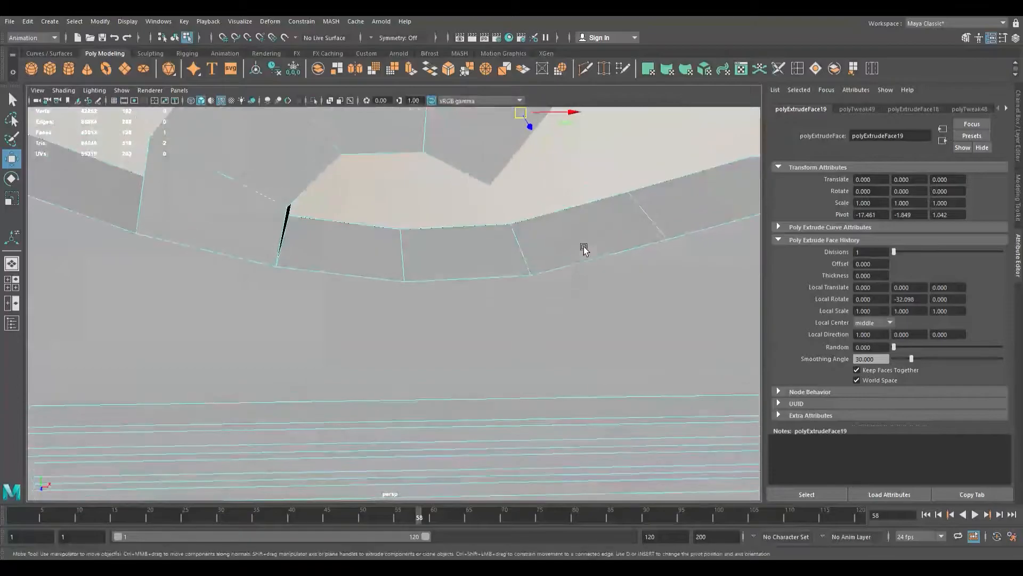
pyautogui.press('space')
pyautogui.press('space')
pyautogui.scroll(-5, 627, 394)
pyautogui.keyDown('alt'); pyautogui.moveTo(628, 393); pyautogui.dragTo(423, 363, button='middle'); pyautogui.keyUp('alt')
pyautogui.scroll(1, 447, 372)
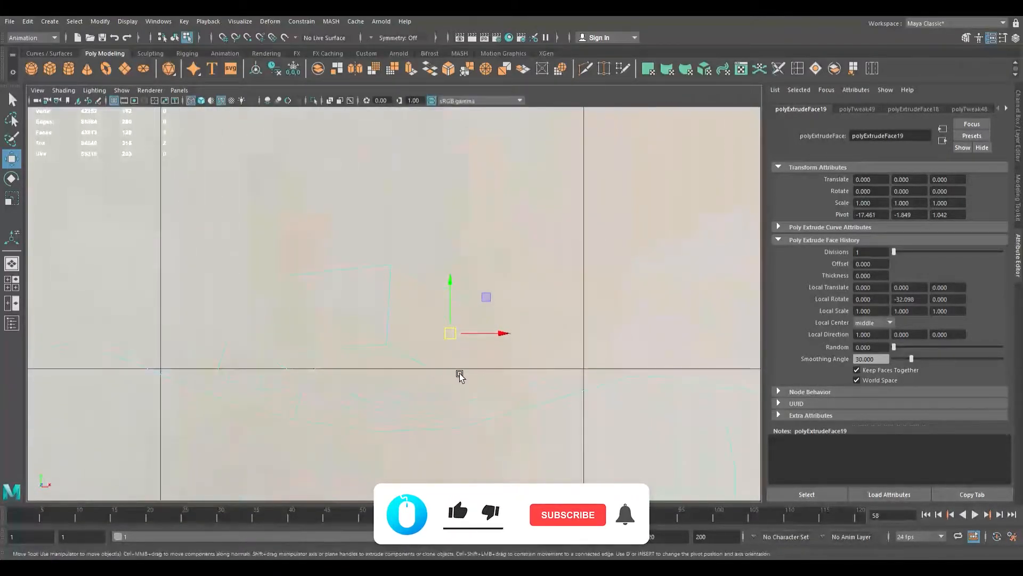
pyautogui.hotkey('ctrl', 'e')
pyautogui.moveTo(462, 337); pyautogui.dragTo(498, 394)
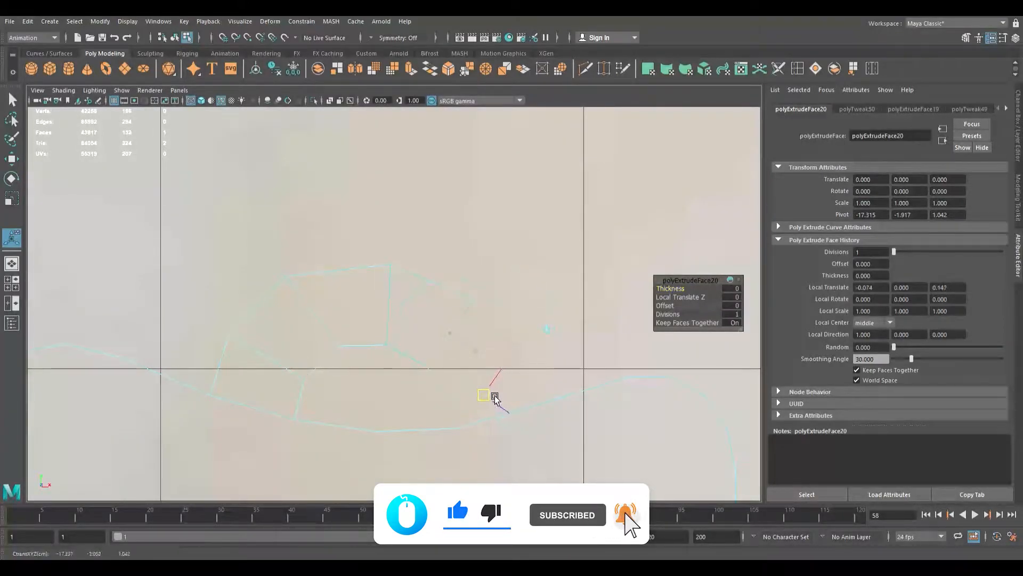
pyautogui.moveTo(540, 363); pyautogui.dragTo(575, 395)
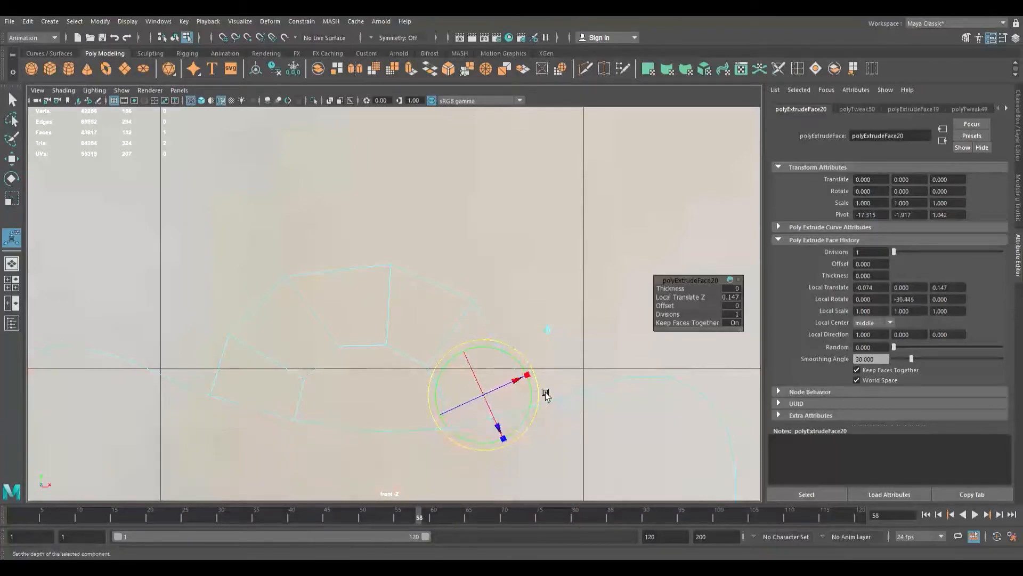
pyautogui.press('w')
pyautogui.moveTo(484, 404); pyautogui.dragTo(508, 413)
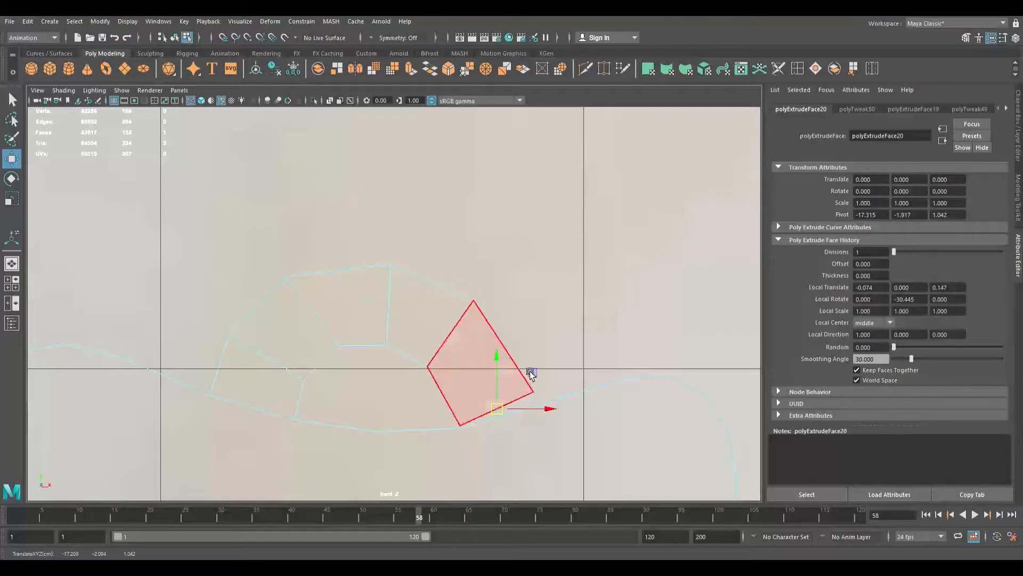
pyautogui.press('e')
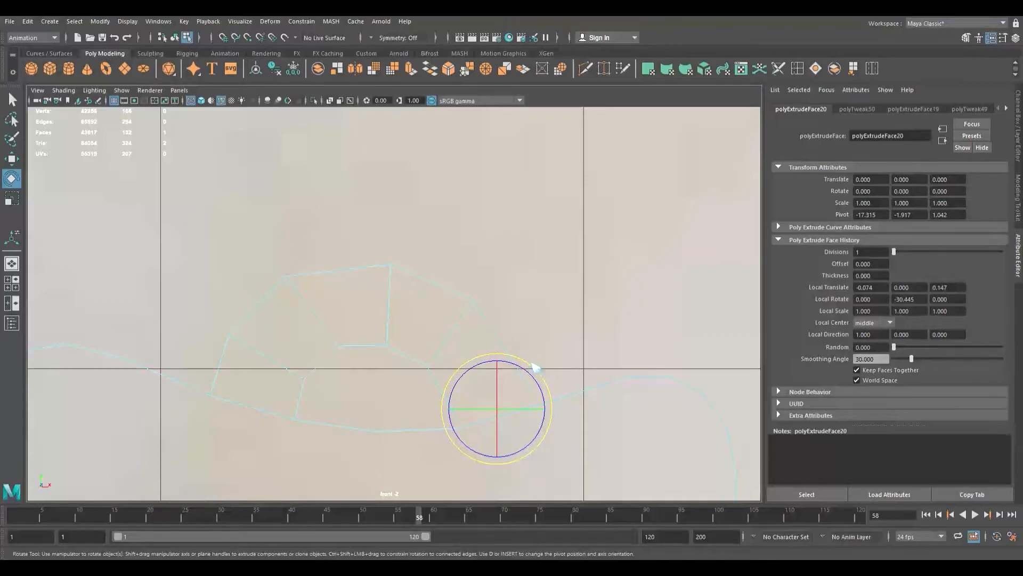
# - Delete the guitar body's side face that lies beneath the end of the arch
pyautogui.press('space')
pyautogui.press('space')
pyautogui.keyDown('alt'); pyautogui.moveTo(613, 240); pyautogui.dragTo(583, 247); pyautogui.keyUp('alt')
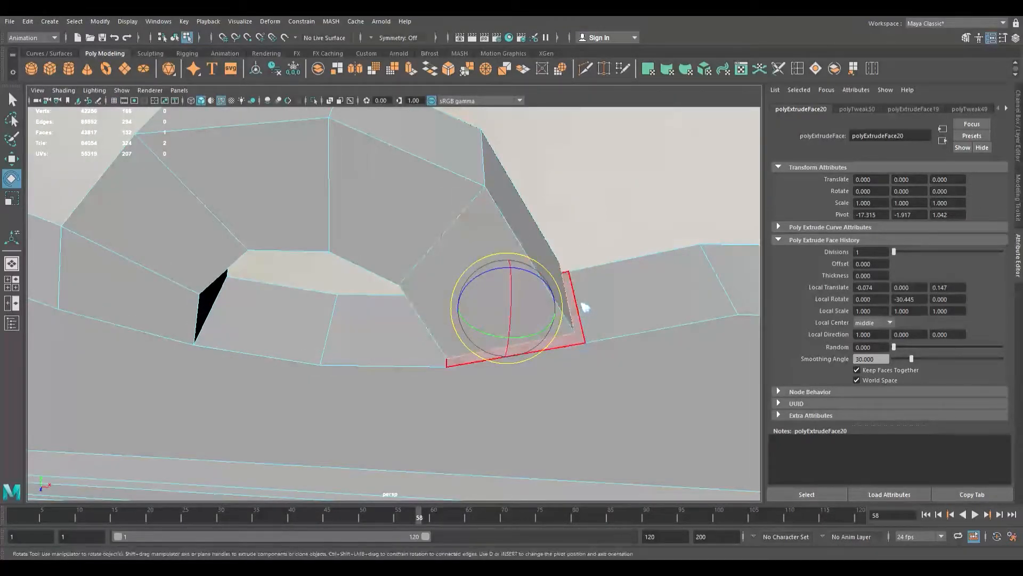
pyautogui.click(585, 336)
pyautogui.press('Delete')
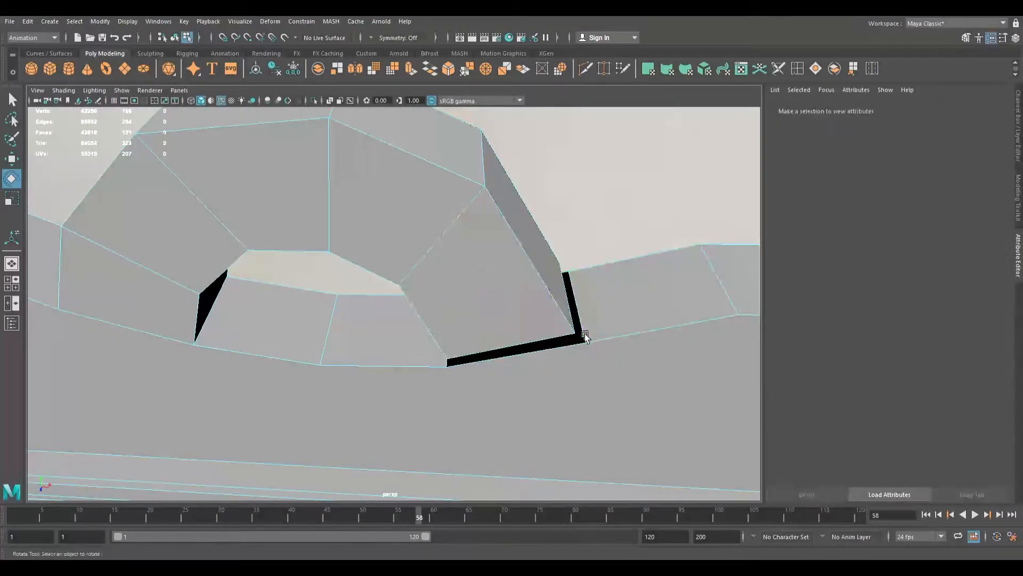
# - Delete the end cap face of the arch facing the opening in the body
pyautogui.keyDown('alt'); pyautogui.moveTo(583, 336); pyautogui.dragTo(501, 337); pyautogui.keyUp('alt')
pyautogui.scroll(5, 537, 333)
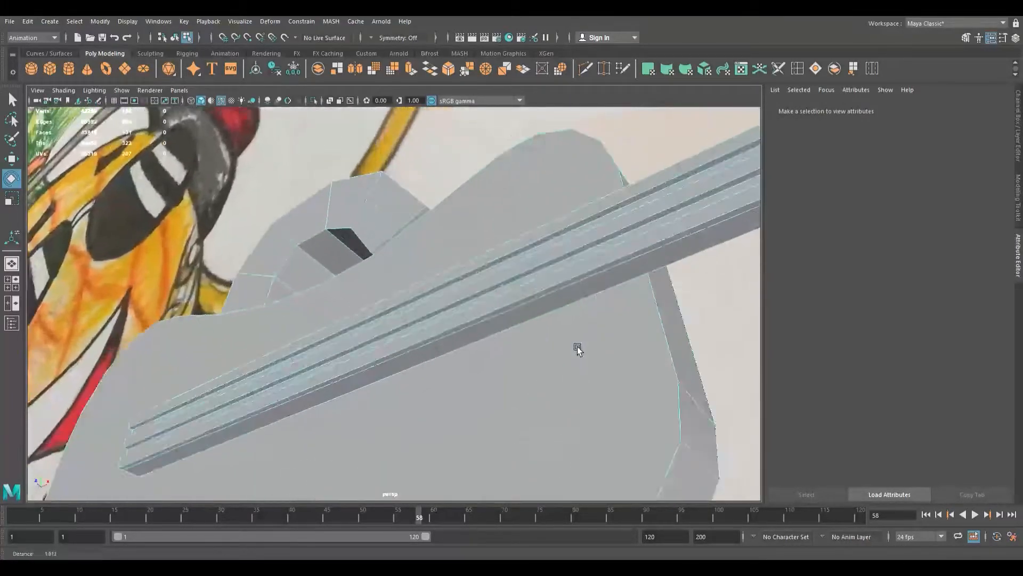
pyautogui.scroll(3, 443, 320)
pyautogui.keyDown('alt'); pyautogui.moveTo(436, 302); pyautogui.dragTo(500, 379); pyautogui.keyUp('alt')
pyautogui.scroll(3, 427, 408)
pyautogui.click(408, 331)
pyautogui.press('Delete')
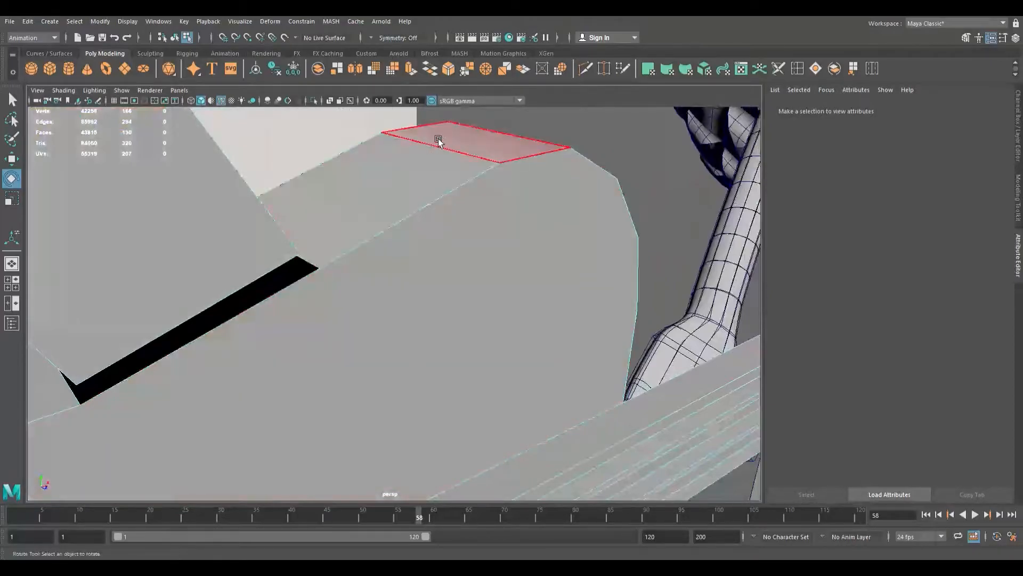
# - Target-weld the vertices at the arch's open end to the corners of the opening in the guitar body
pyautogui.click(603, 68)
pyautogui.moveTo(312, 263); pyautogui.dragTo(382, 257)
pyautogui.moveTo(529, 256); pyautogui.dragTo(520, 270)
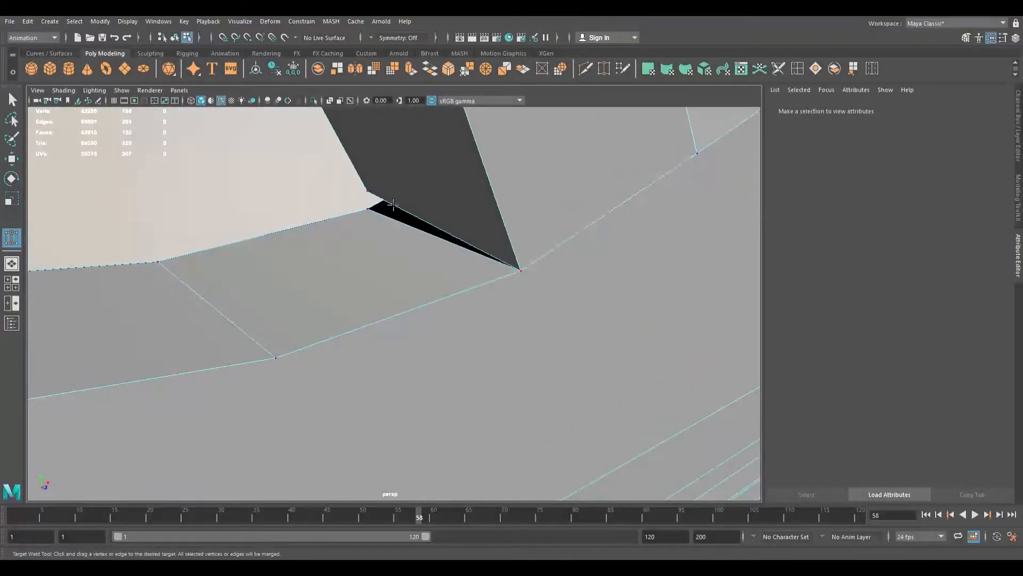
pyautogui.moveTo(376, 211); pyautogui.dragTo(503, 226)
pyautogui.keyDown('alt'); pyautogui.moveTo(185, 237); pyautogui.dragTo(304, 279); pyautogui.keyUp('alt')
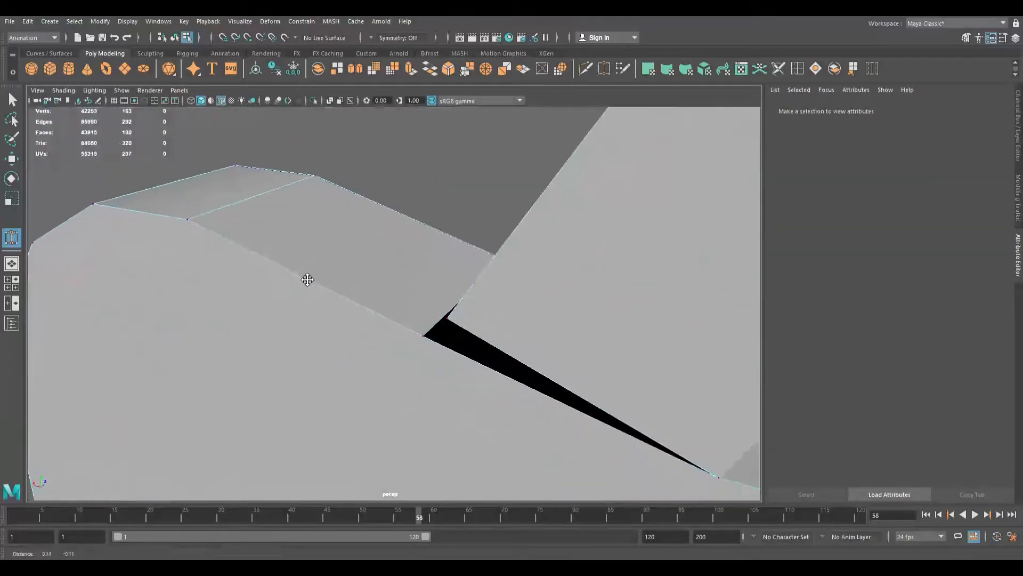
pyautogui.moveTo(434, 334); pyautogui.dragTo(371, 287)
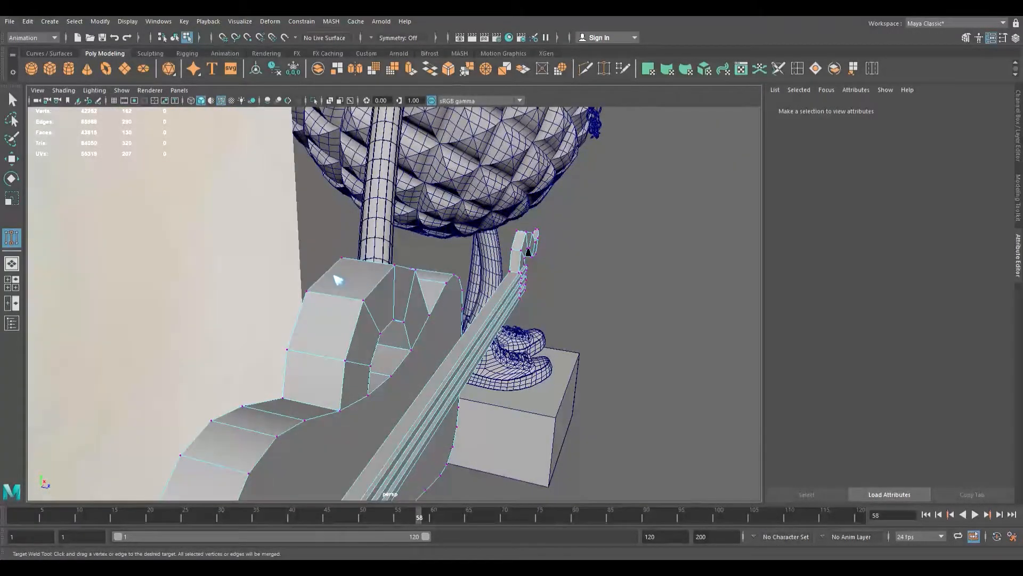
# - Select all the arch's vertices above the body and scale them to make the arch thinner in depth
pyautogui.keyDown('alt'); pyautogui.moveTo(437, 289); pyautogui.dragTo(365, 268); pyautogui.keyUp('alt')
pyautogui.press('space')
pyautogui.press('space')
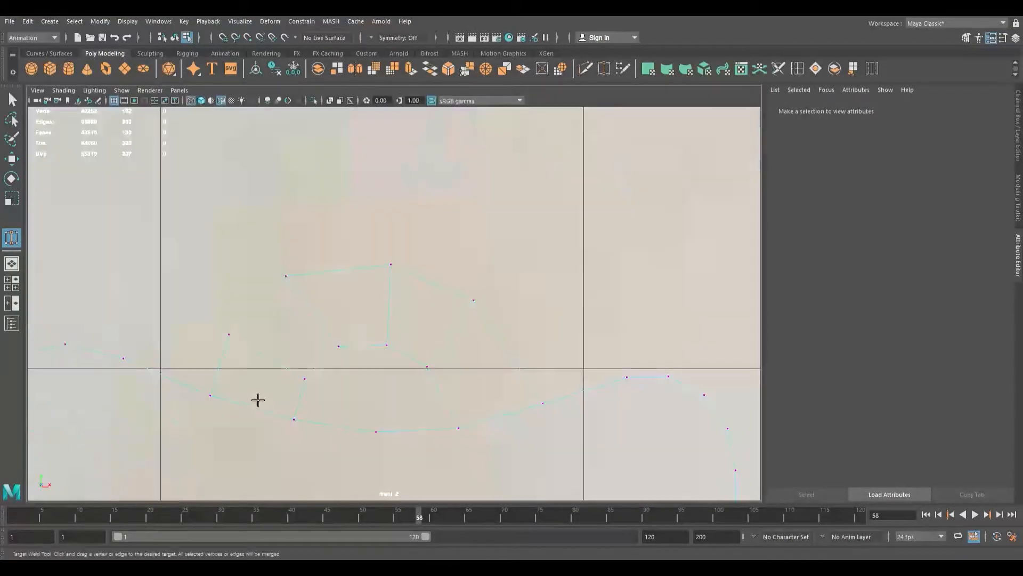
pyautogui.moveTo(194, 204); pyautogui.dragTo(527, 396)
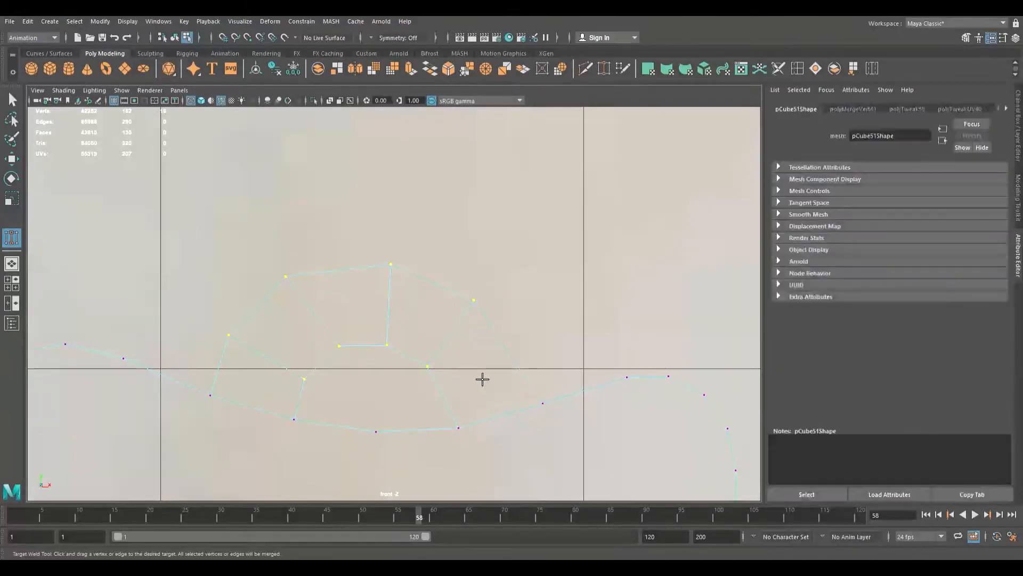
pyautogui.press('space')
pyautogui.press('space')
pyautogui.keyDown('alt'); pyautogui.moveTo(537, 238); pyautogui.dragTo(561, 292); pyautogui.keyUp('alt')
pyautogui.press('r')
pyautogui.moveTo(424, 332); pyautogui.dragTo(356, 289)
pyautogui.press('w')
pyautogui.scroll(-6, 354, 289)
pyautogui.keyDown('alt'); pyautogui.moveTo(293, 286); pyautogui.dragTo(646, 350); pyautogui.keyUp('alt')
pyautogui.scroll(4, 480, 326)
pyautogui.moveTo(512, 341)
pyautogui.keyDown('alt'); pyautogui.mouseDown()
pyautogui.moveTo(485, 347)
pyautogui.moveTo(533, 356)
pyautogui.moveTo(501, 337)
pyautogui.mouseUp(); pyautogui.keyUp('alt')
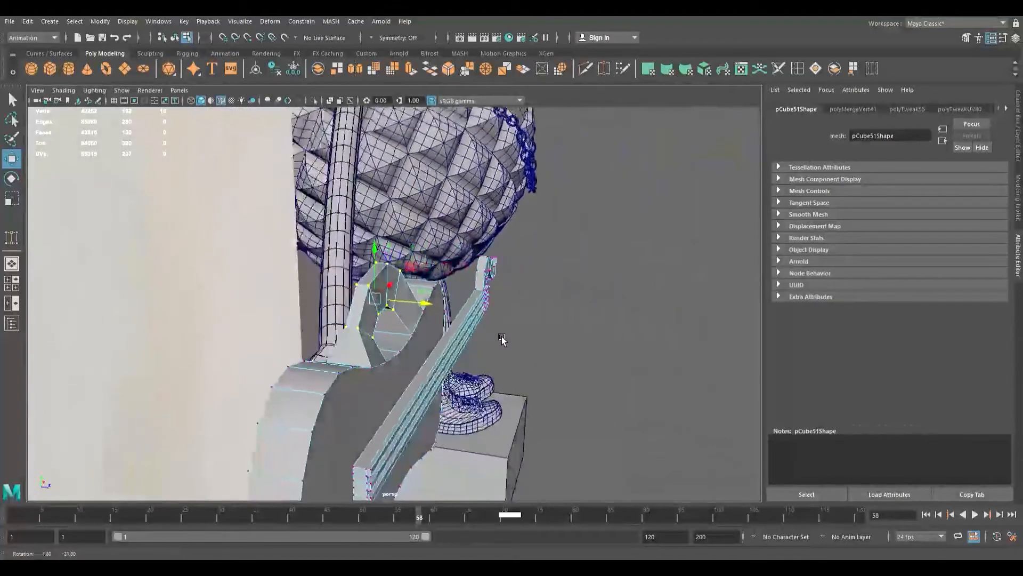